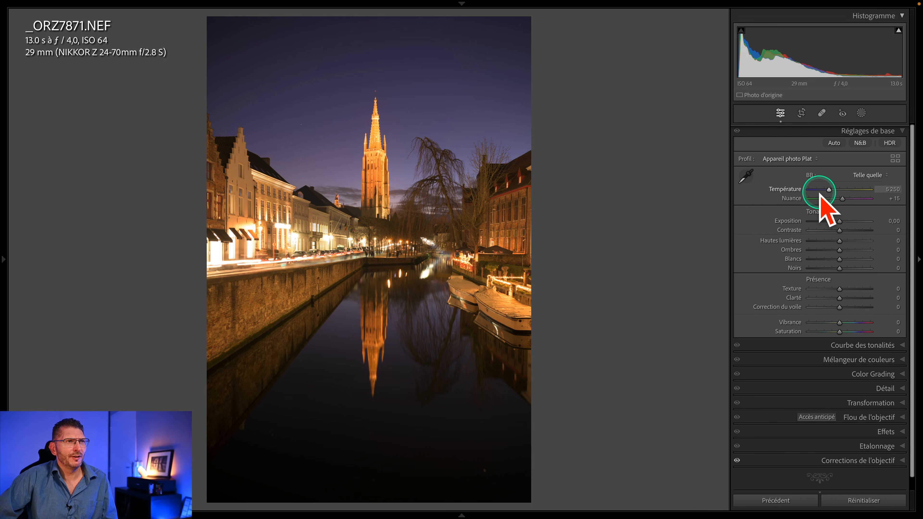
Create a sky selection mask and set its Nuance to 32
click(892, 131)
click(861, 113)
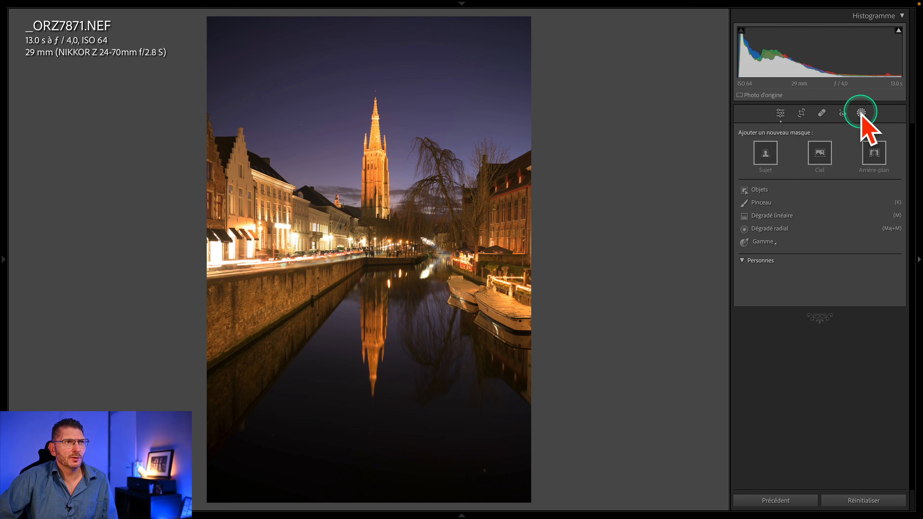
click(823, 169)
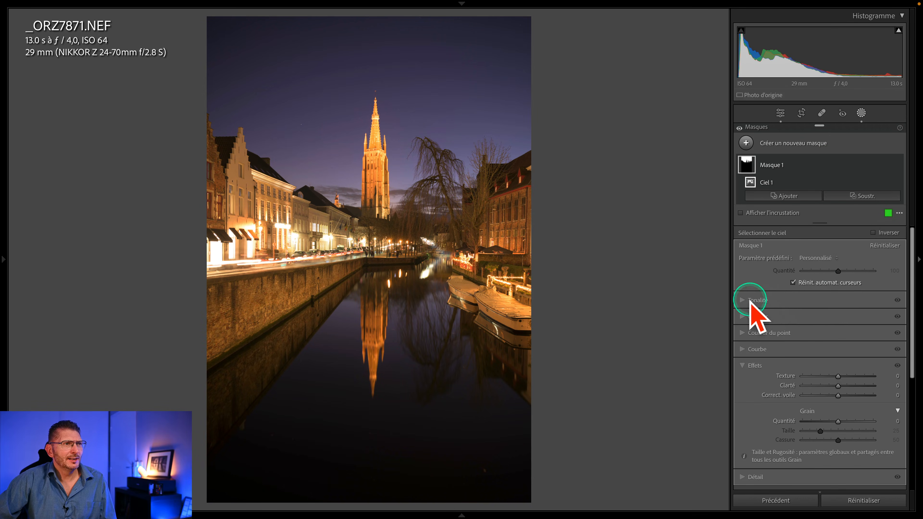
click(743, 316)
click(834, 336)
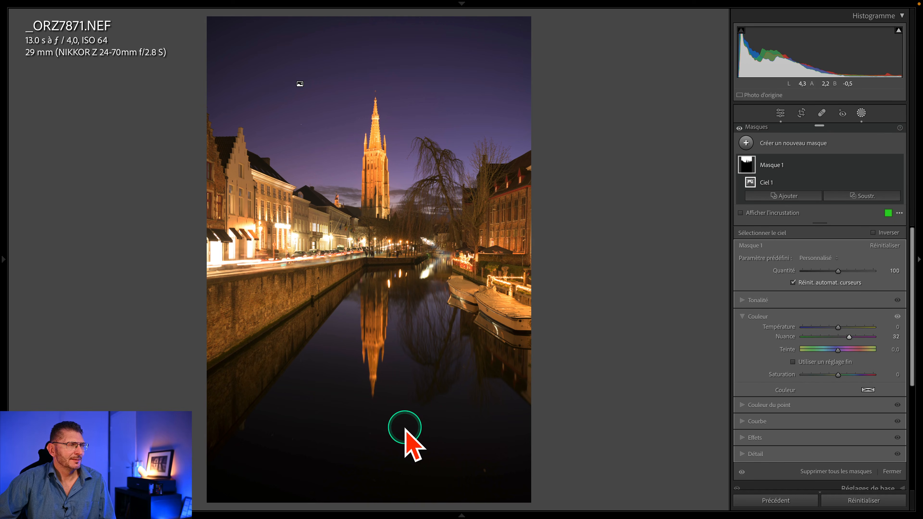
mouse_move(300, 84)
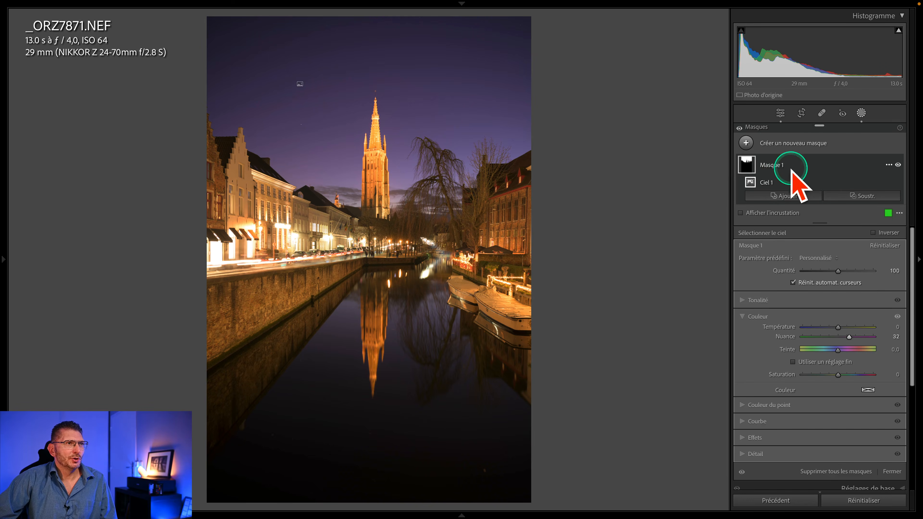
mouse_move(754, 165)
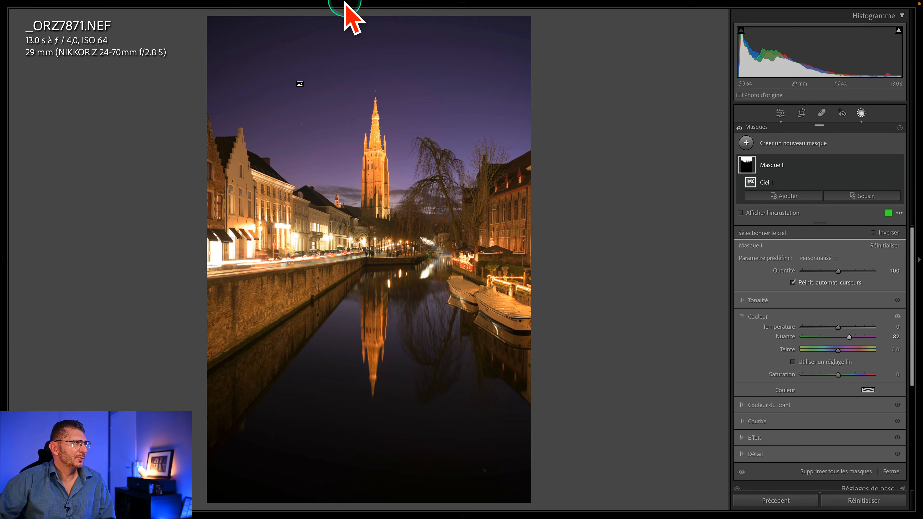
Rotate the photo upside down with two anticlockwise quarter turns
mouse_move(173, 7)
click(223, 5)
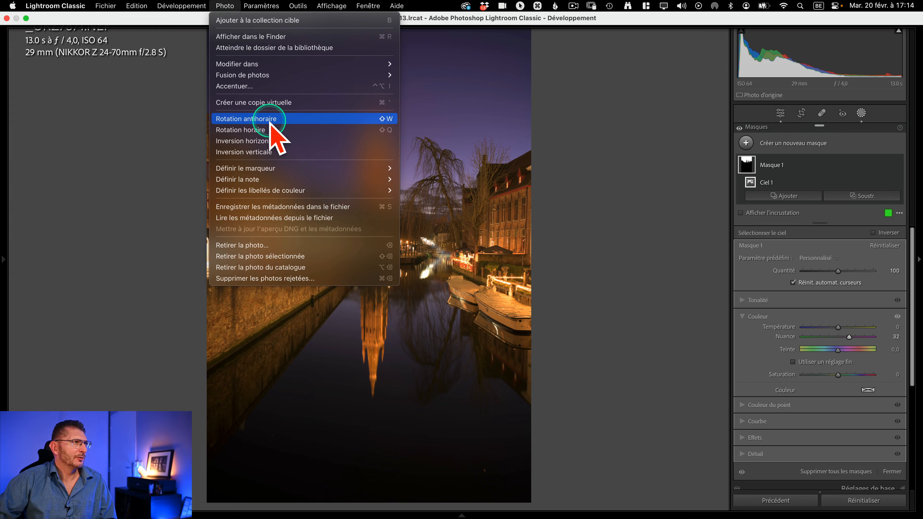
scroll(270, 122, up, 5)
scroll(269, 122, down, 5)
click(130, 150)
key(shift+w)
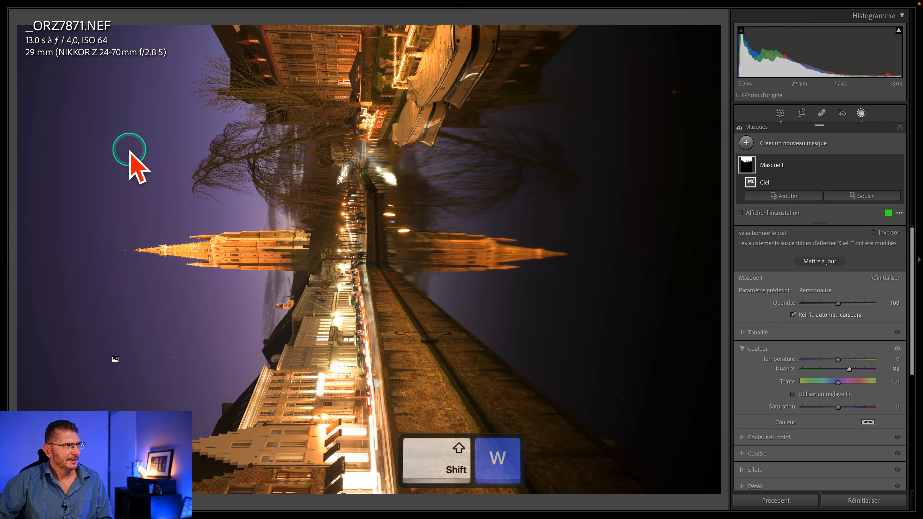
key(shift+w)
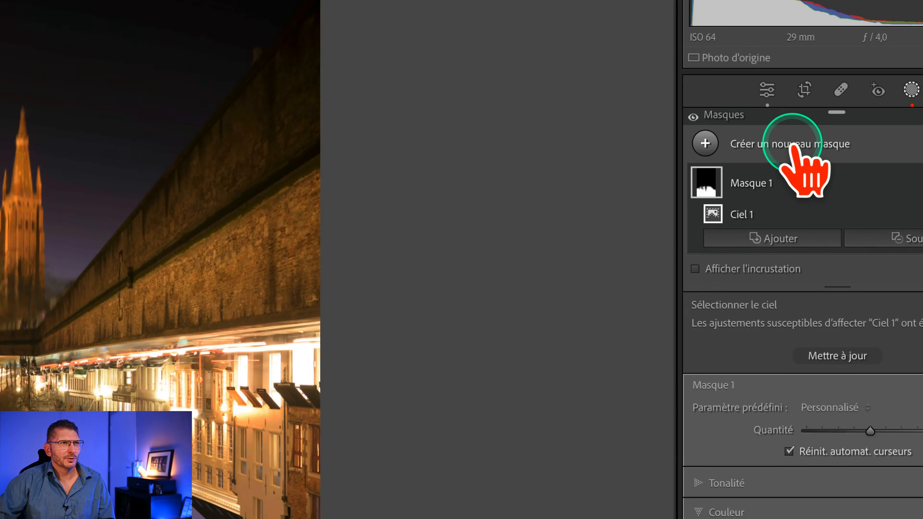
Add a new sky selection mask over the reflected sky in the water and rotate the photo back upright
ctrl+click(799, 144)
click(814, 201)
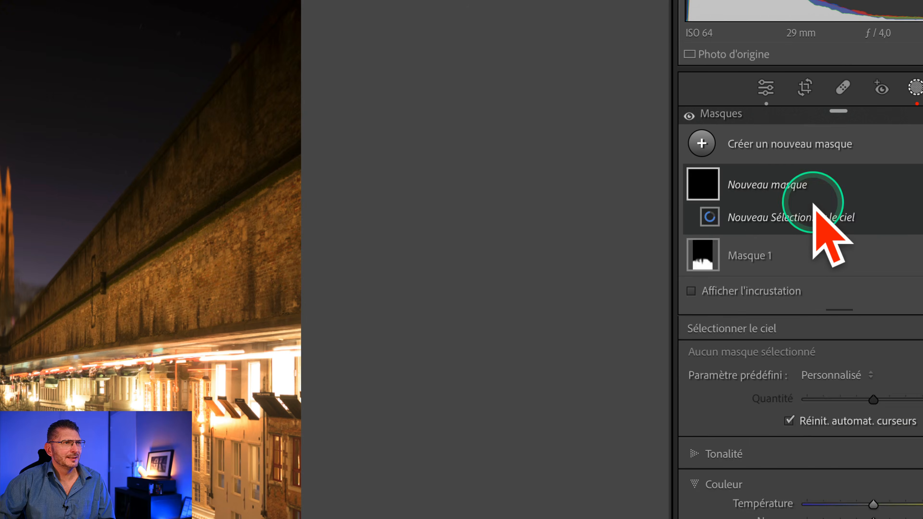
mouse_move(705, 186)
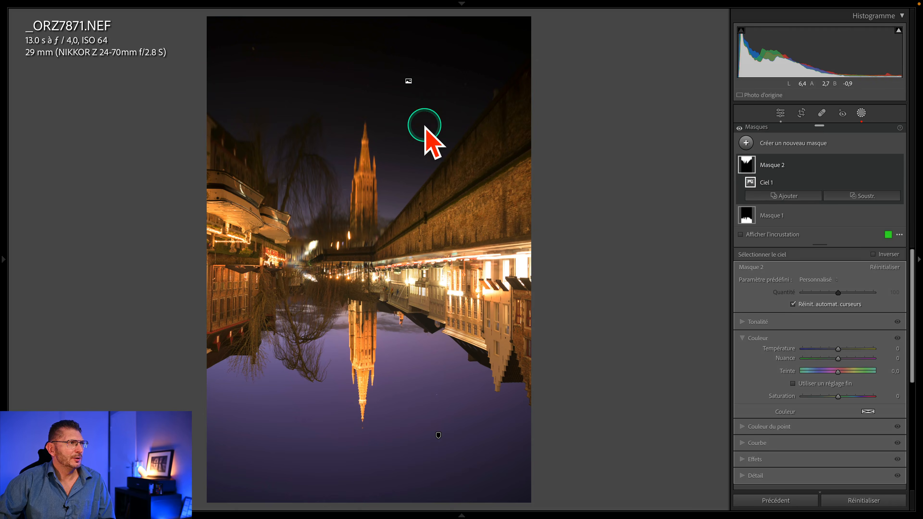
mouse_move(72, 28)
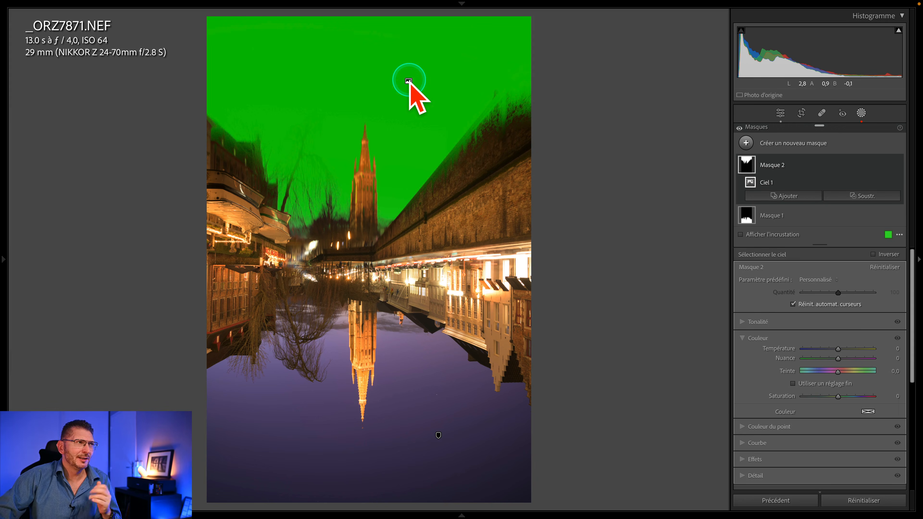
key(shift)
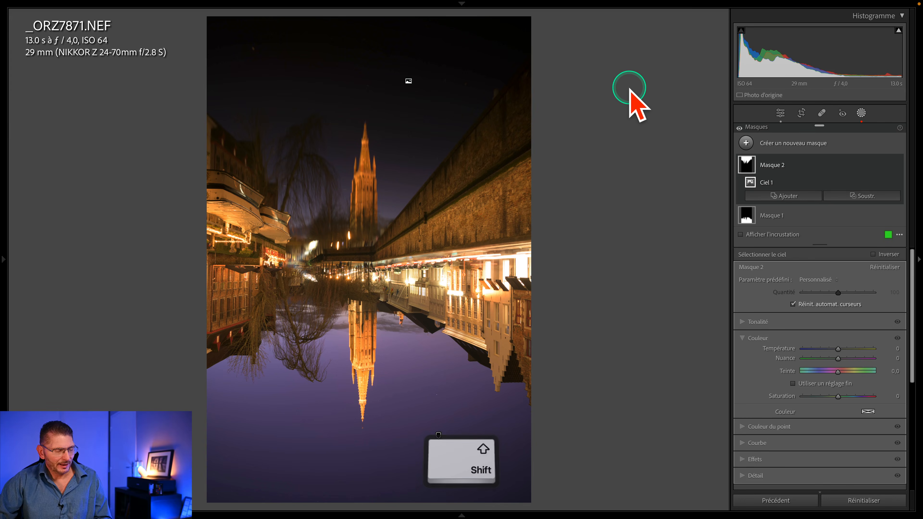
key(shift+w)
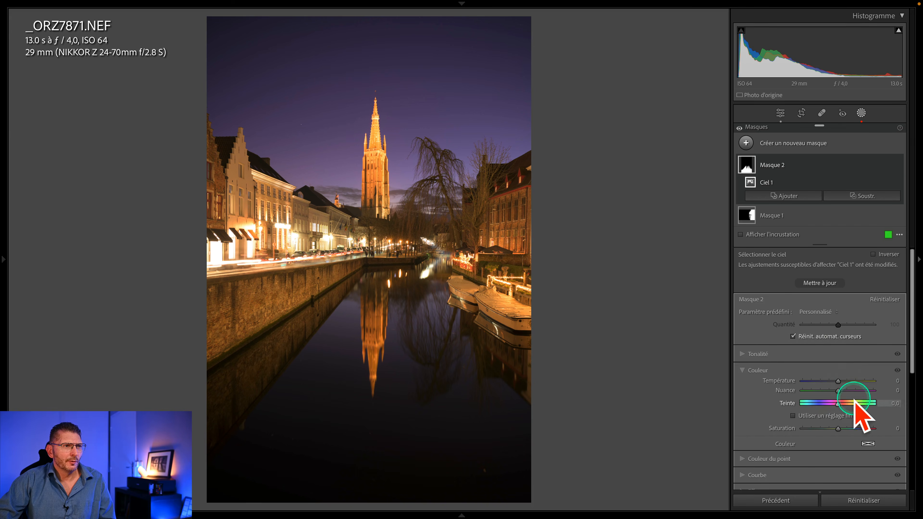
Rename the water reflection mask, Masque 2, as REFLET
scroll(754, 316, down, 2)
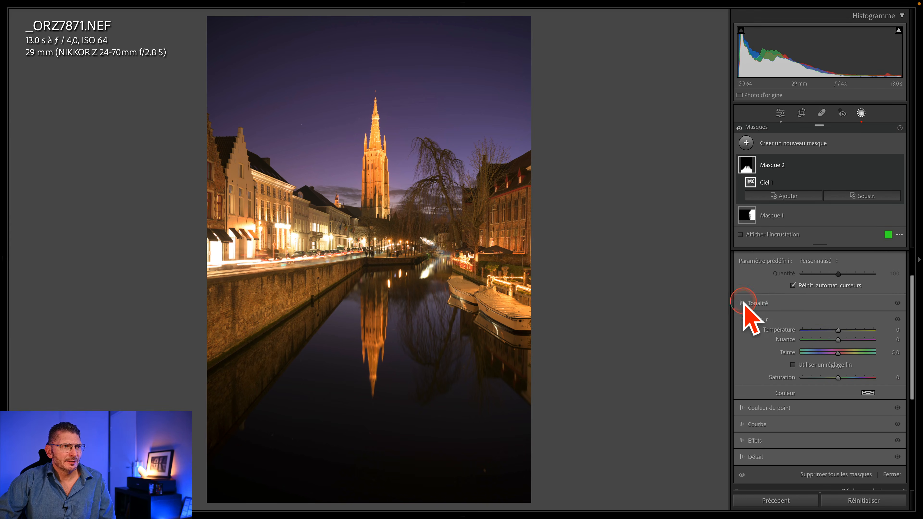
click(748, 304)
click(774, 165)
double_click(774, 165)
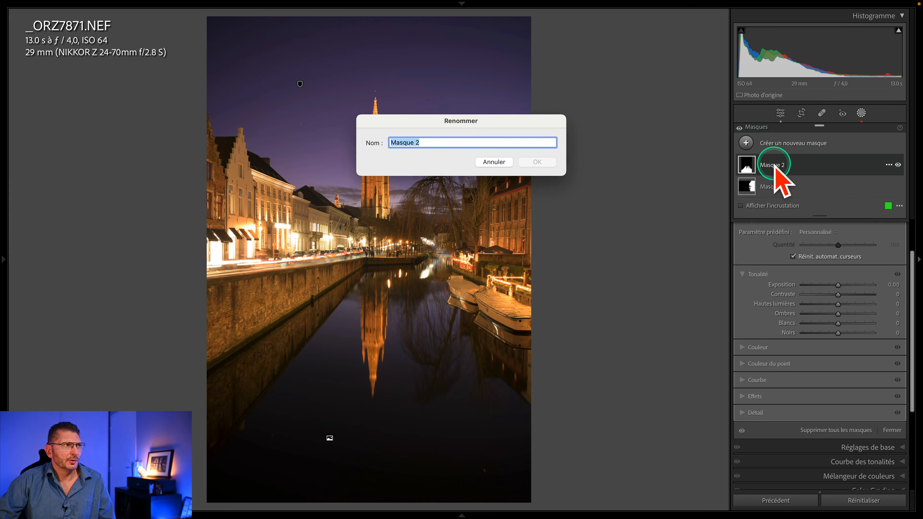
text(REFLET)
key(Return)
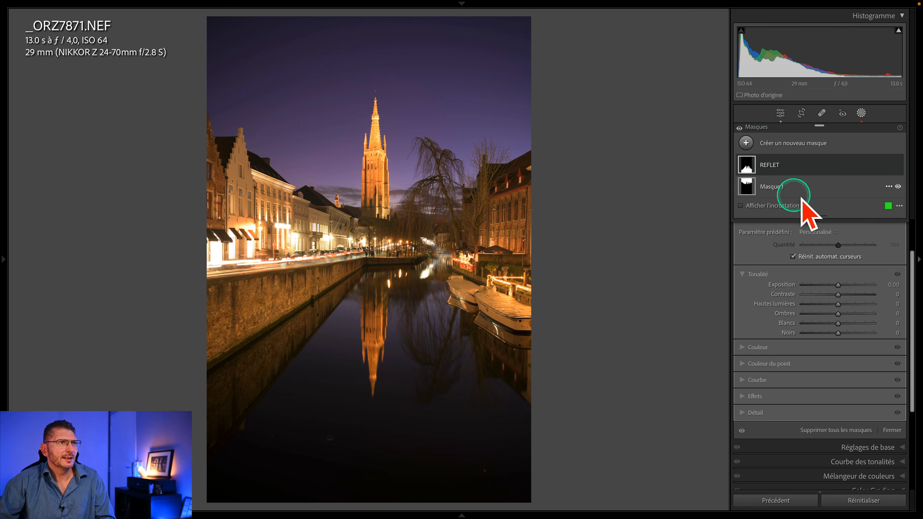
Rename the sky mask, Masque 1, as CIEL
click(774, 187)
double_click(774, 186)
text(CIEL)
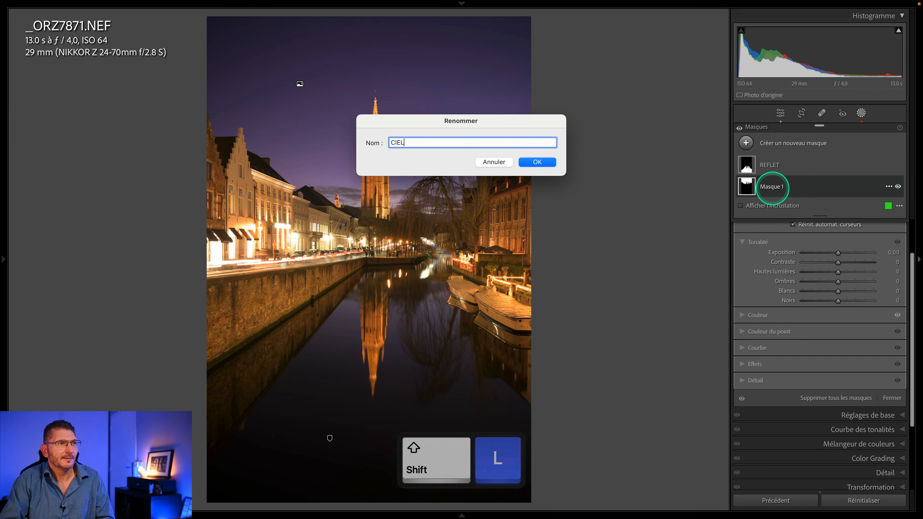
key(Return)
Set the REFLET mask's Exposition to 0,62 and its Nuance to 23
scroll(879, 264, up, 2)
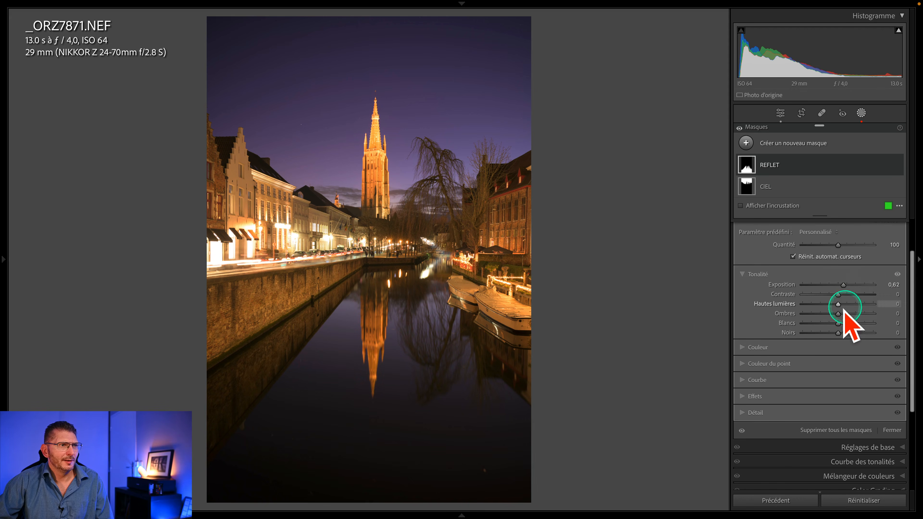
click(762, 349)
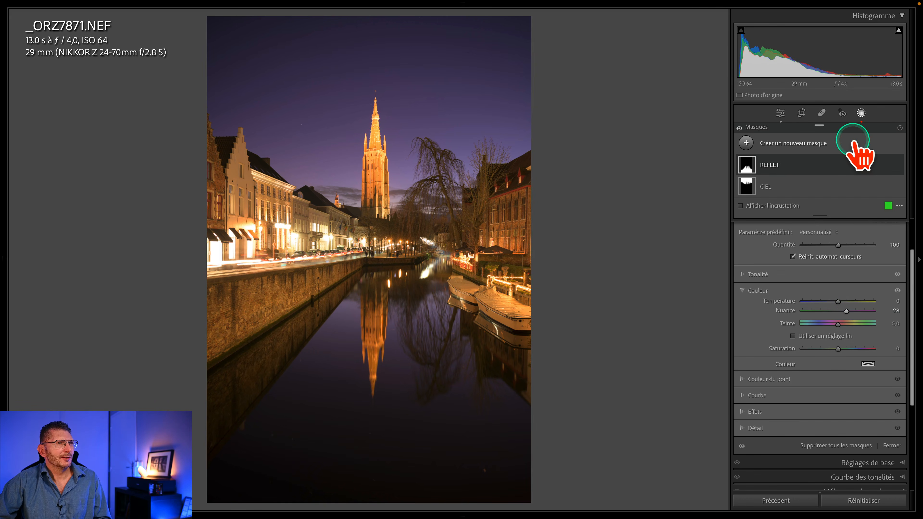
Compare the photo with all mask adjustments switched off and on
click(740, 128)
click(739, 128)
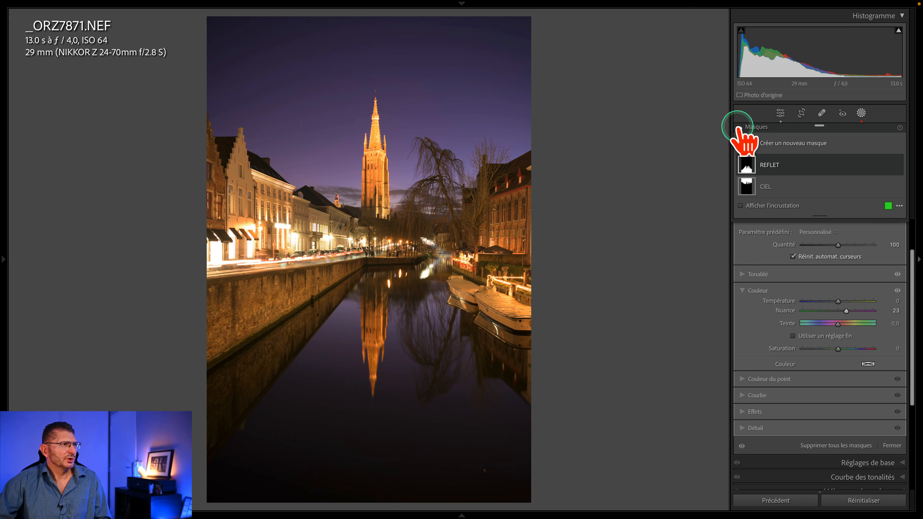
click(739, 128)
click(739, 128)
click(739, 128)
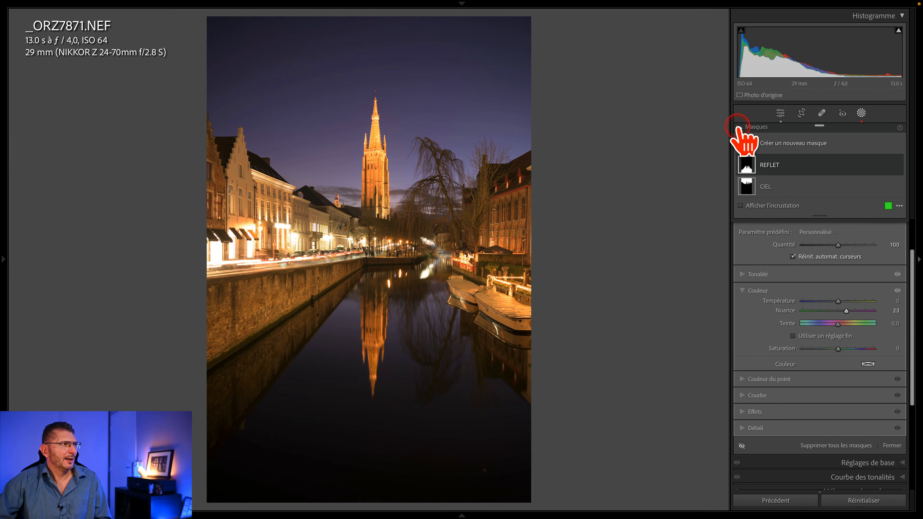
click(739, 128)
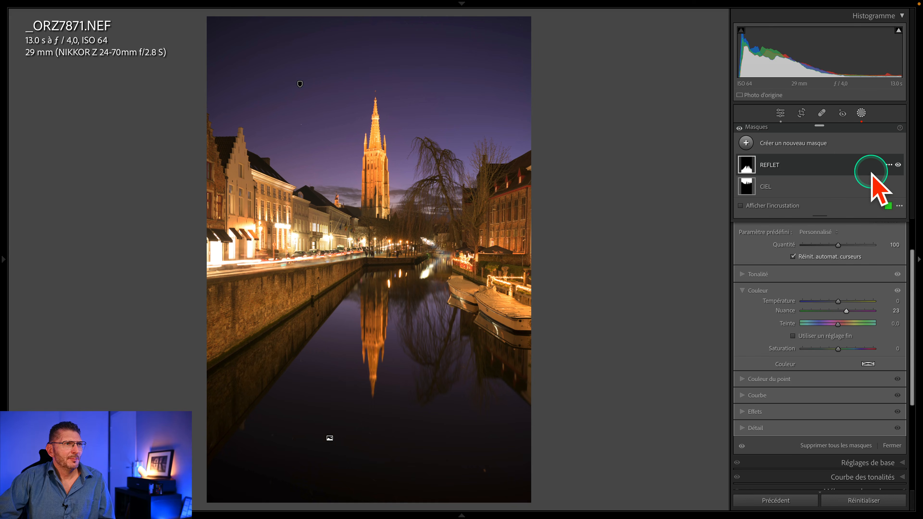
Duplicate and invert the REFLET mask
key(o)
key(o)
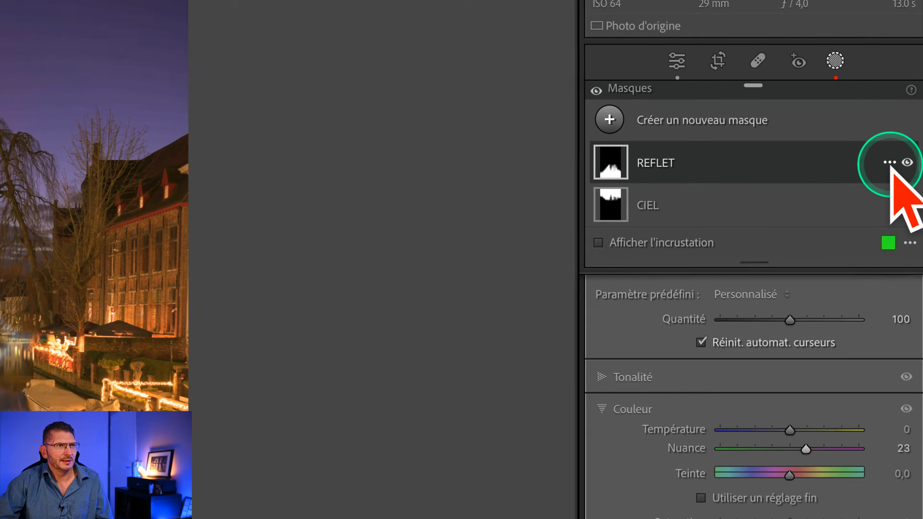
click(888, 165)
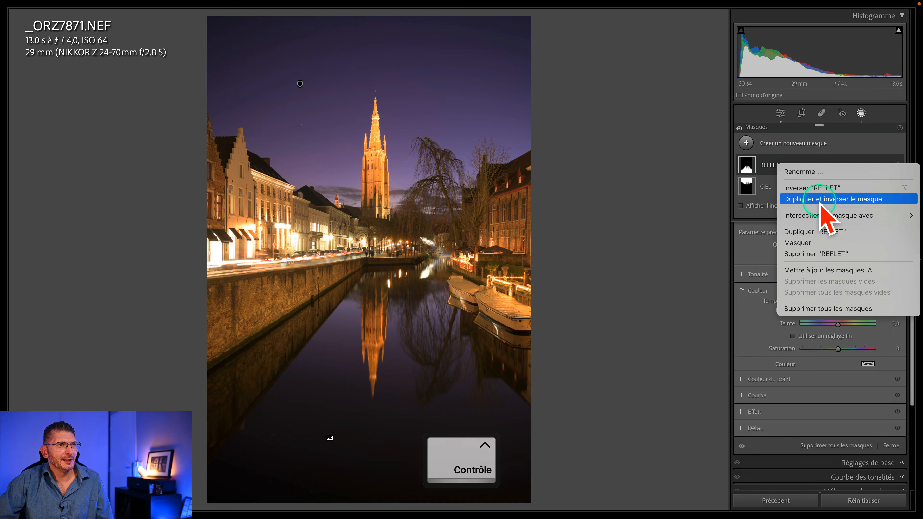
click(821, 200)
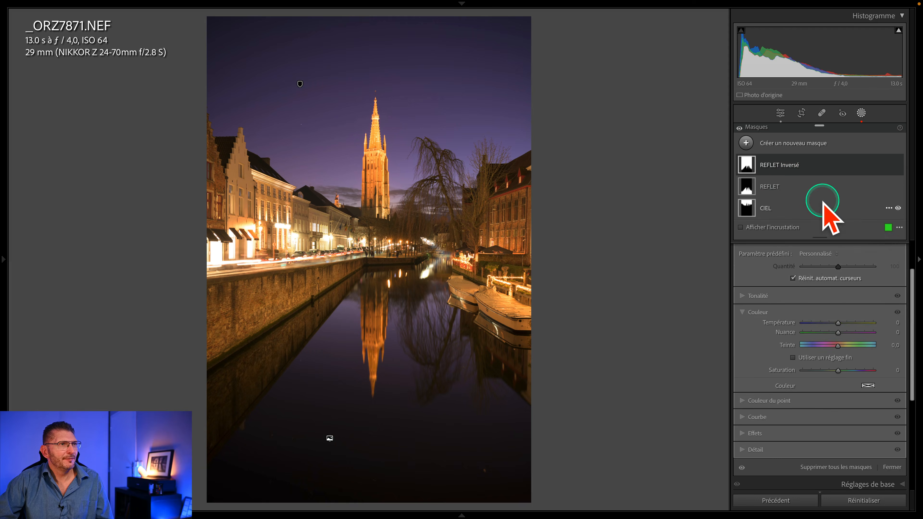
mouse_move(749, 169)
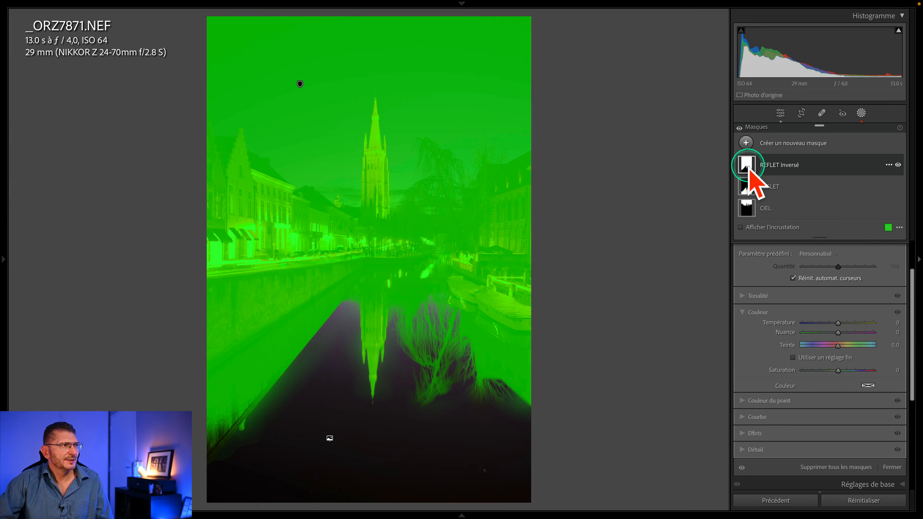
Subtract a sky selection from the REFLET Inversé mask and check its overlay
click(801, 165)
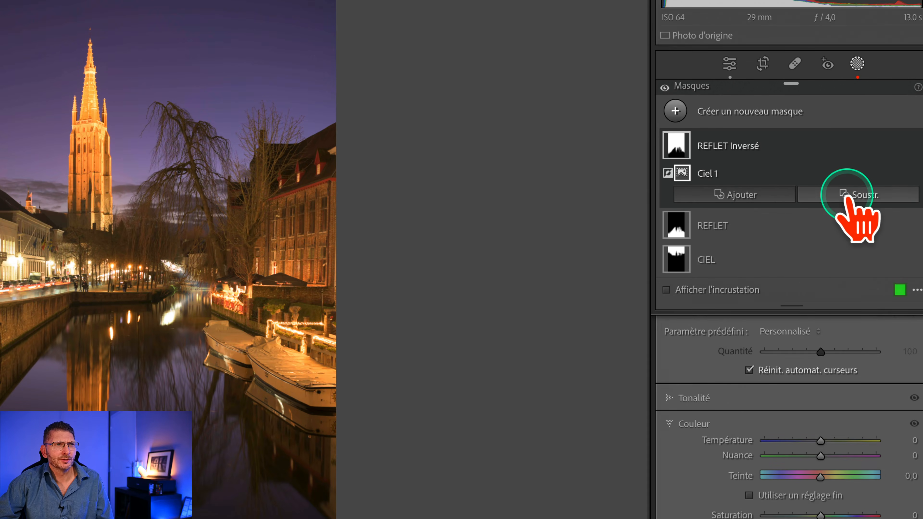
click(846, 196)
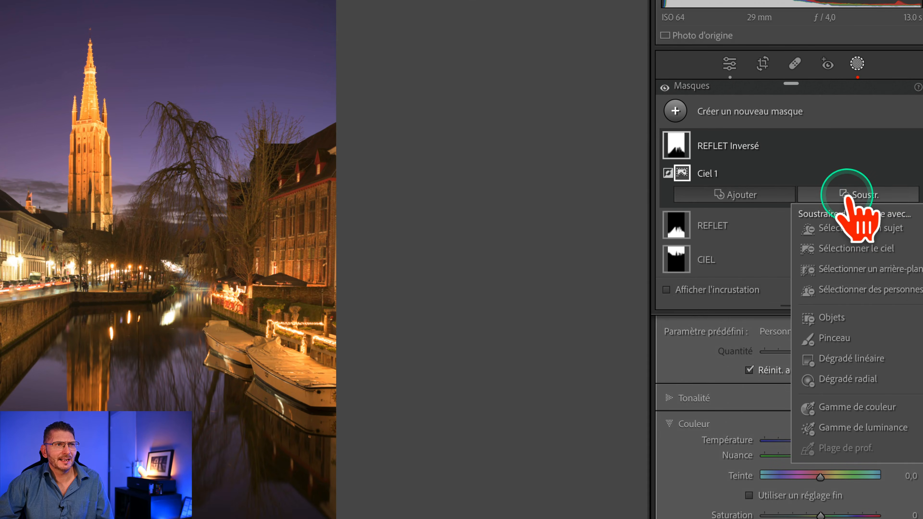
click(886, 245)
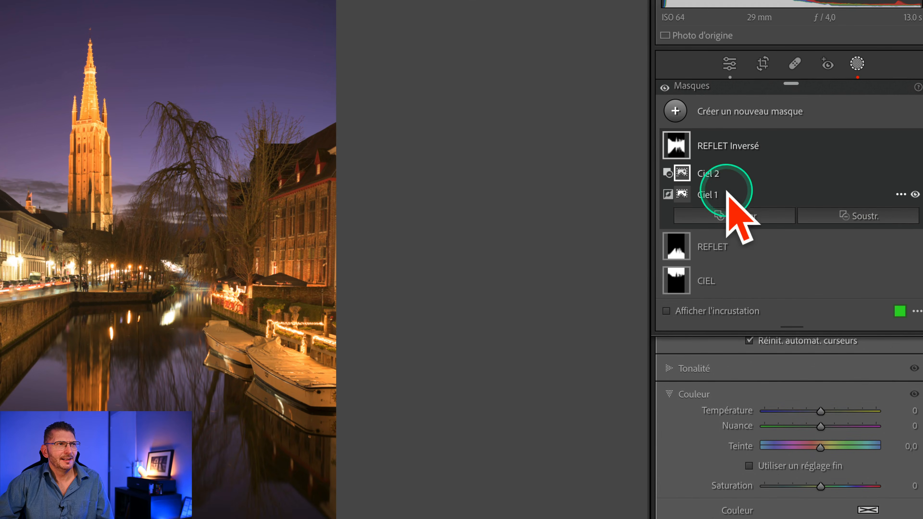
mouse_move(684, 155)
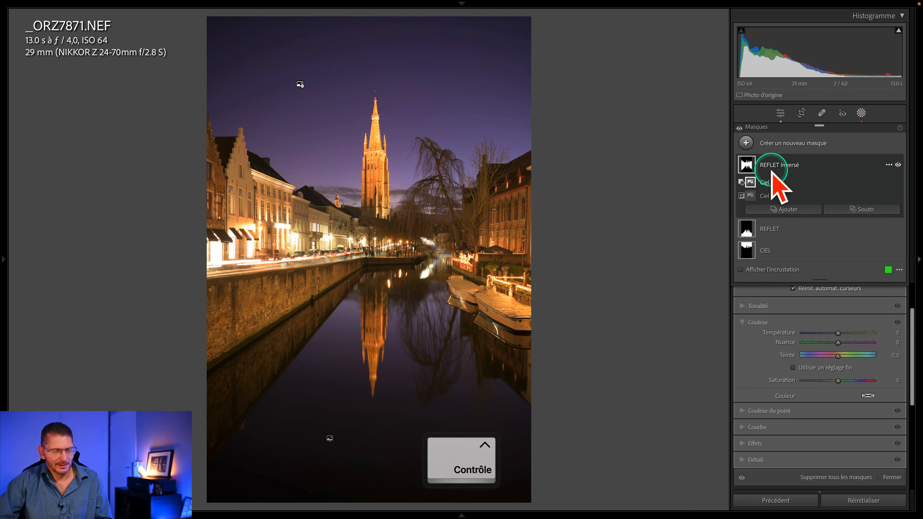
key(o)
key(o)
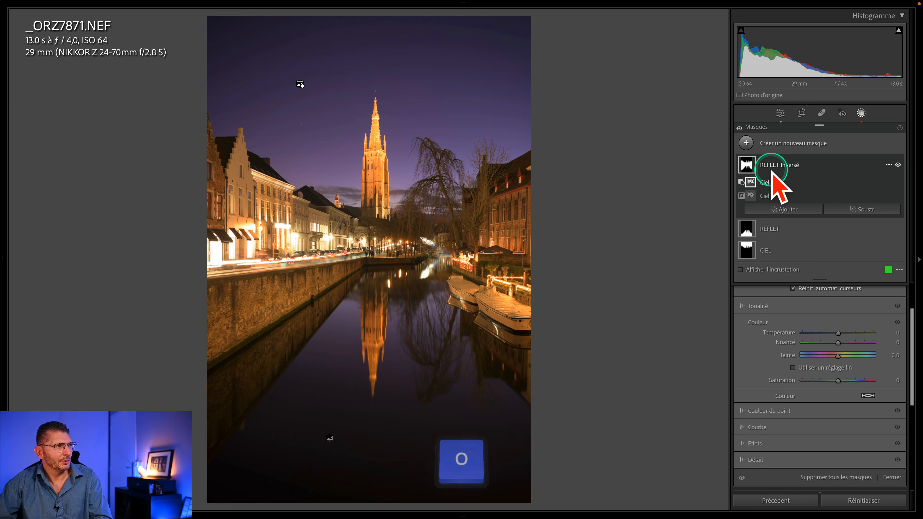
Set the REFLET Inversé mask's Hautes lumières to −28 and its Clarté to 24
scroll(819, 427, up, 3)
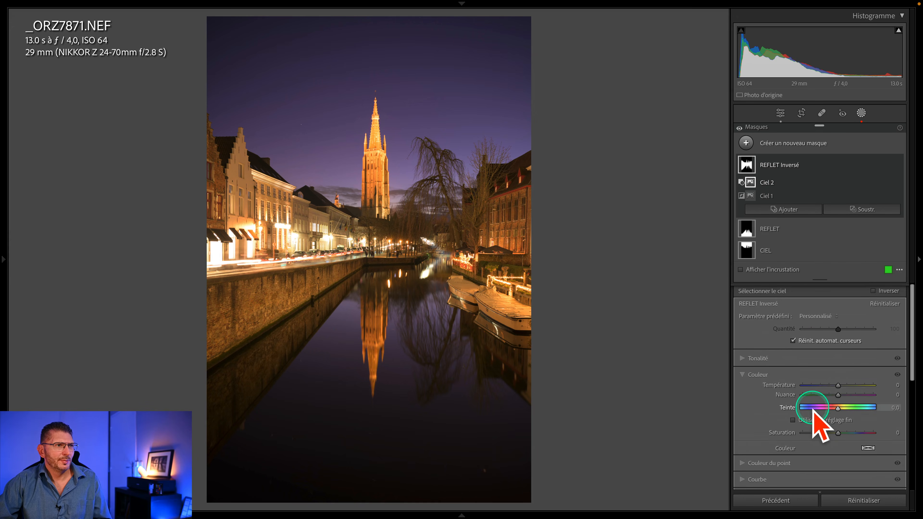
click(758, 359)
drag(838, 387, 829, 388)
scroll(861, 402, down, 2)
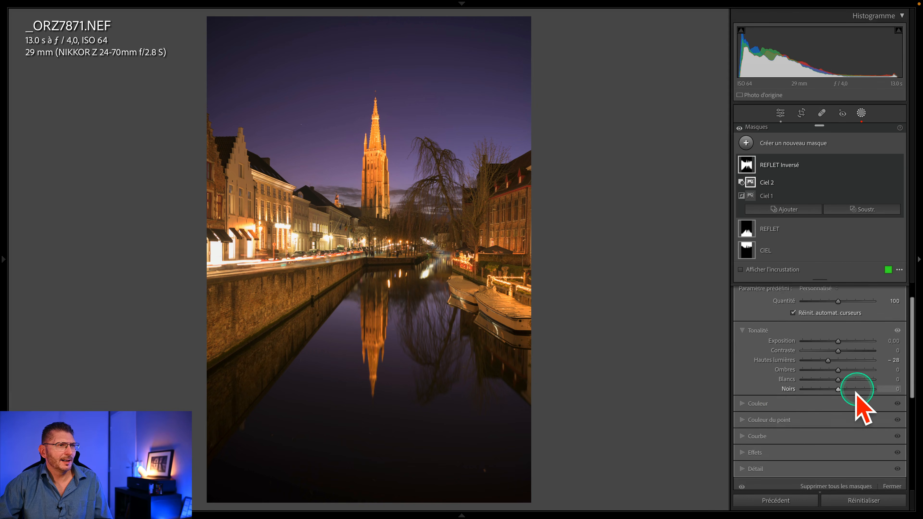
click(744, 451)
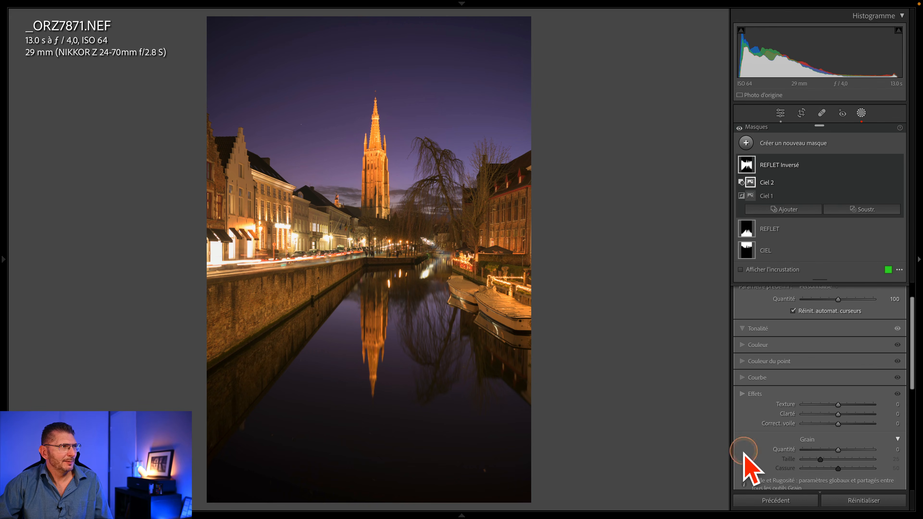
drag(840, 414, 843, 415)
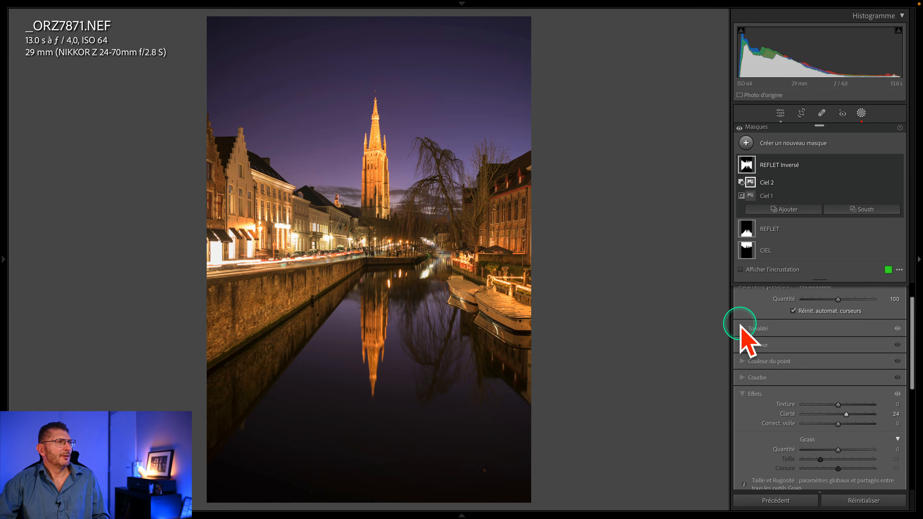
Compare the canal photo before and after all its edits
key(y)
key(y)
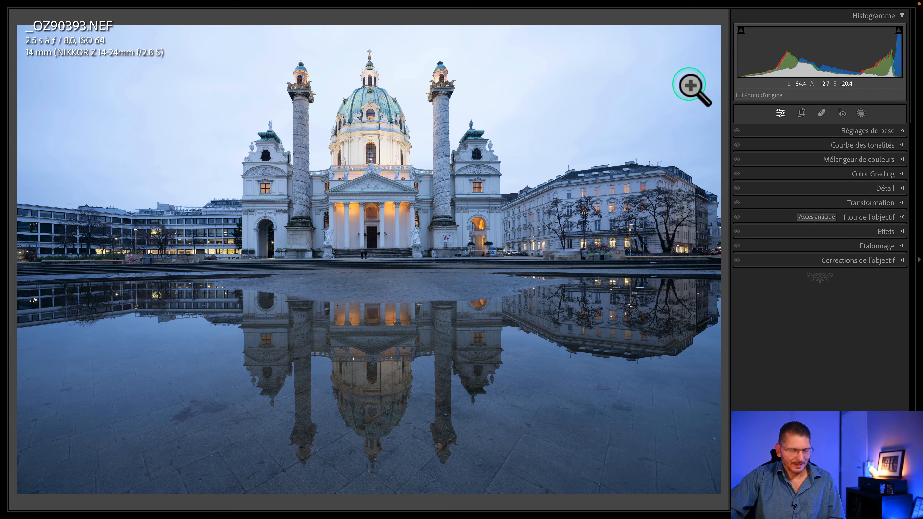
Hide the info overlay on the domed church photo, remove its chromatic aberration and enable the lens profile correction
key(i)
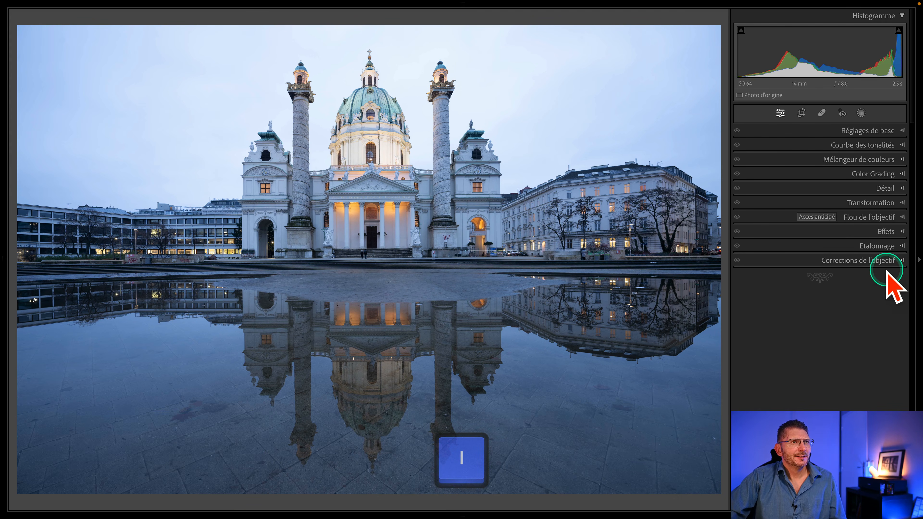
click(885, 260)
click(780, 287)
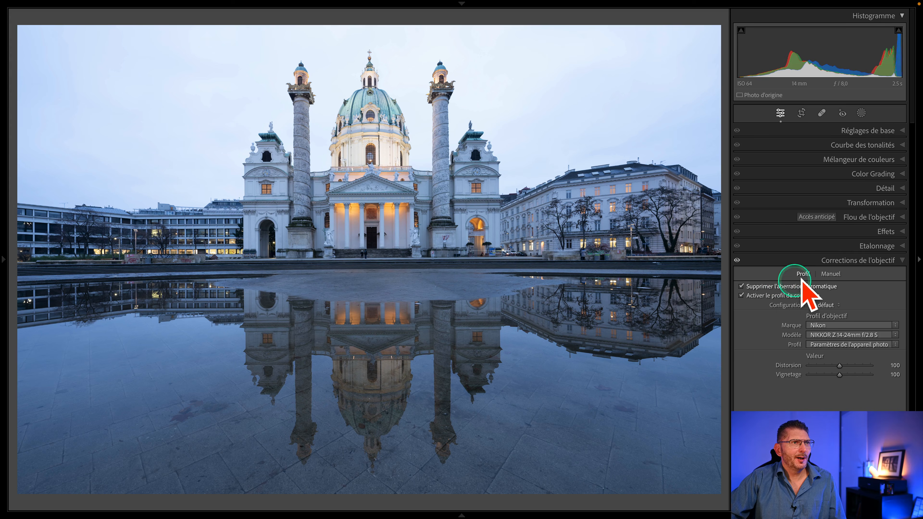
Create a mask that selects the sky above the church and hide its overlay
click(861, 113)
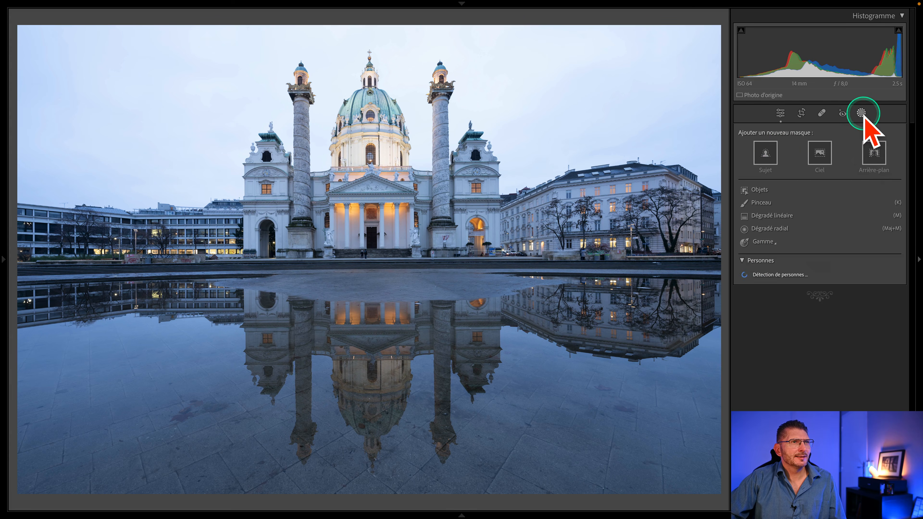
click(820, 151)
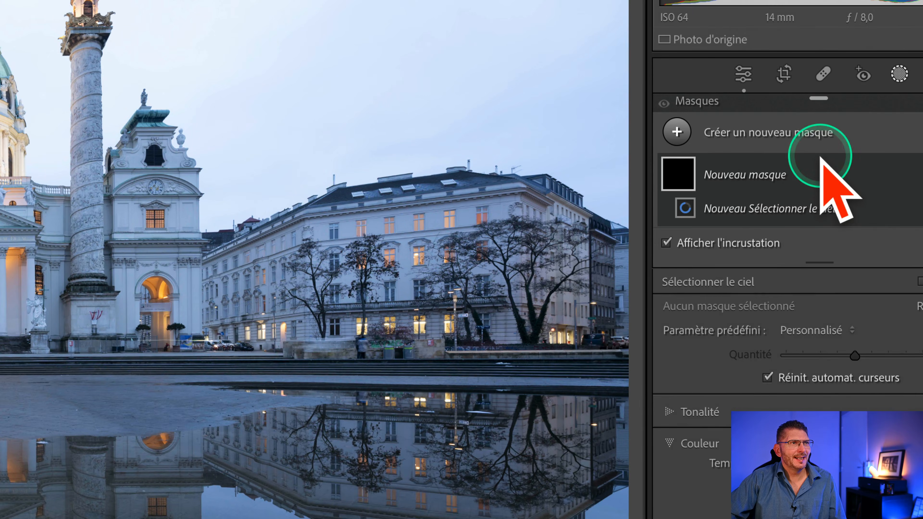
key(ctrl)
key(o)
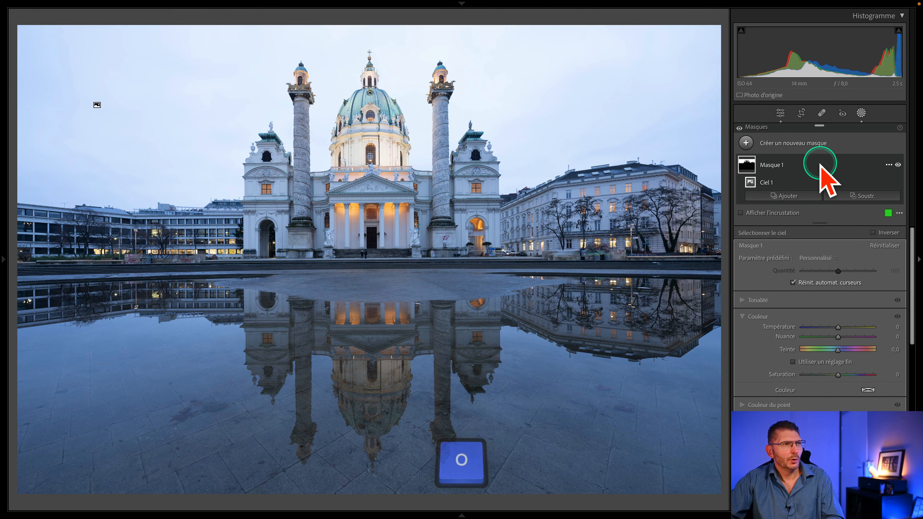
key(o)
key(o)
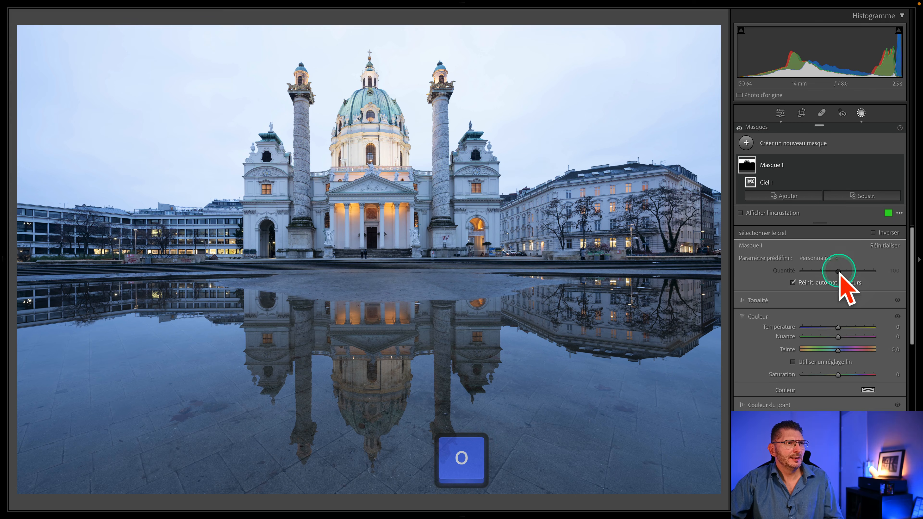
Set the sky mask's Hautes lumières to −100 and its Correct. voile to 36
click(759, 301)
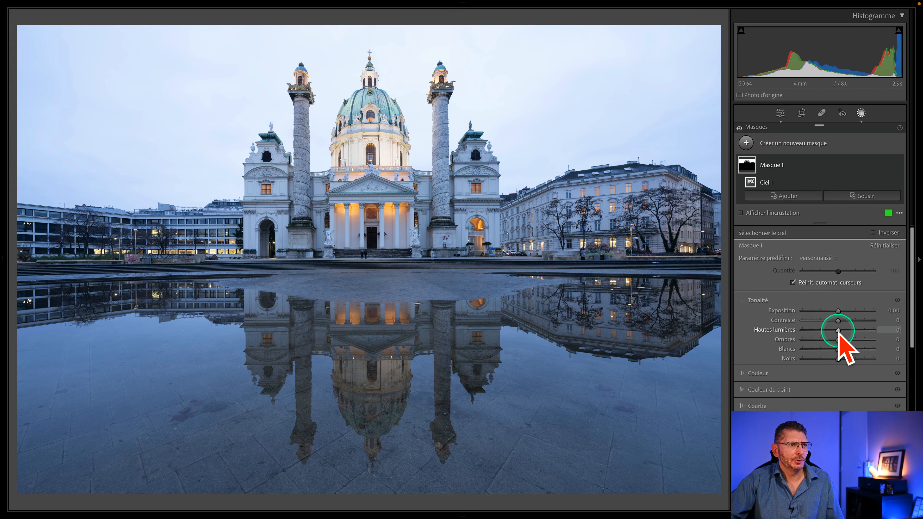
drag(838, 330, 803, 342)
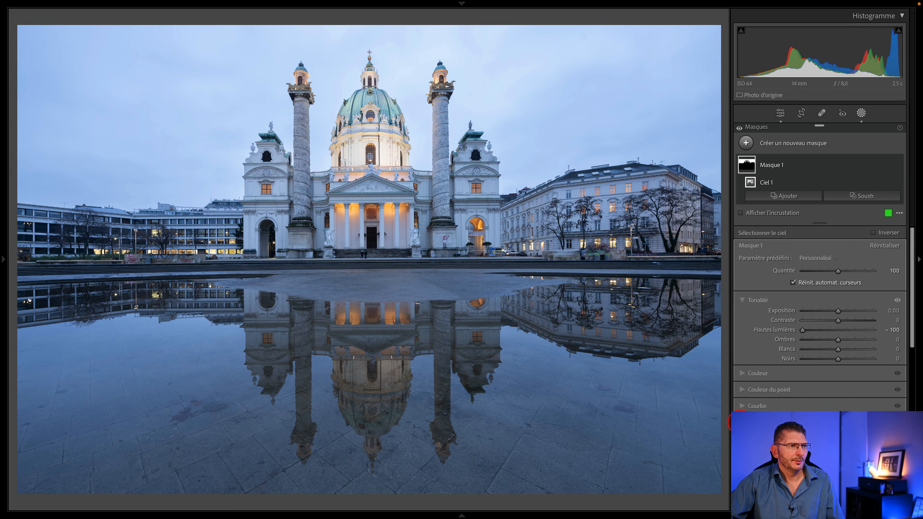
click(744, 421)
key(ctrl)
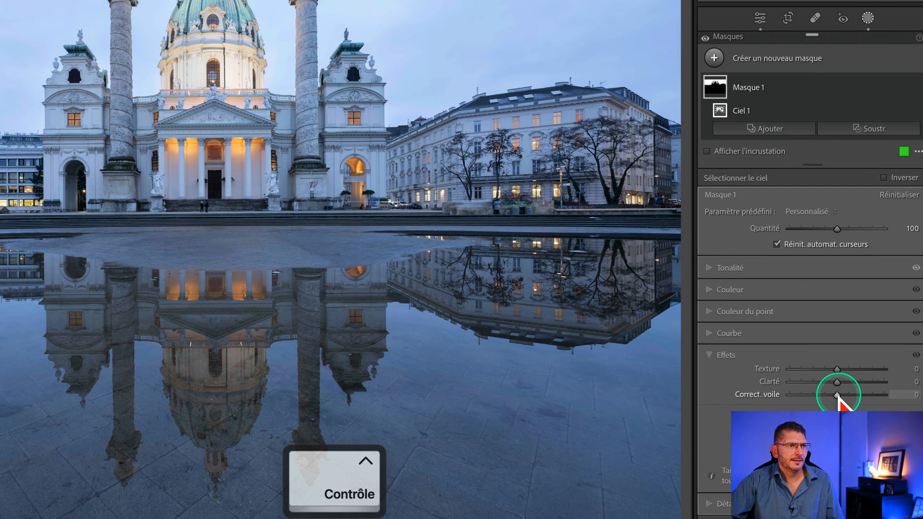
drag(843, 398, 852, 398)
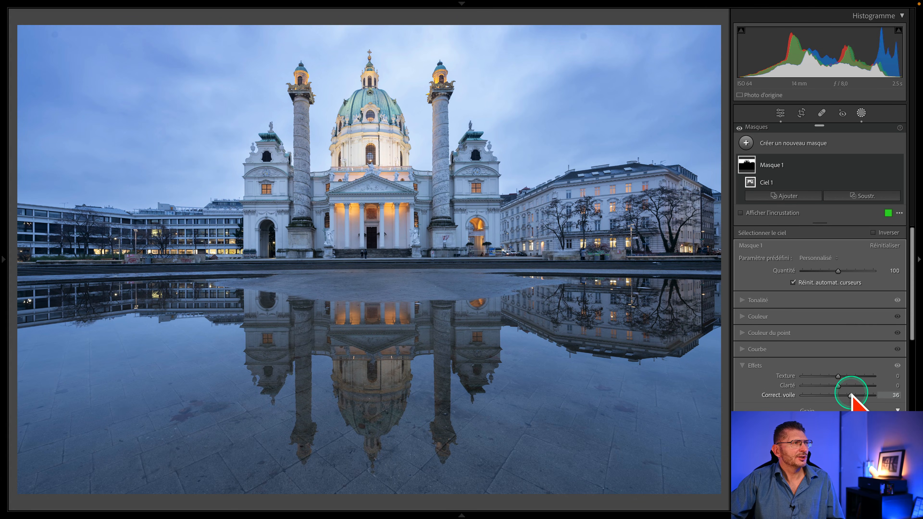
click(821, 253)
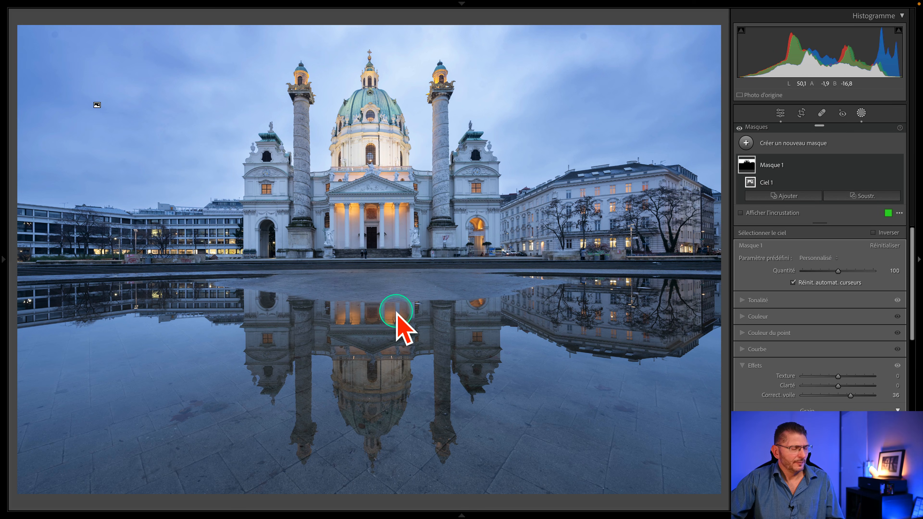
Mask the sky's reflection with a new sky selection made on the photo rotated upside down, and return the photo upright
key(shift)
key(shift+w)
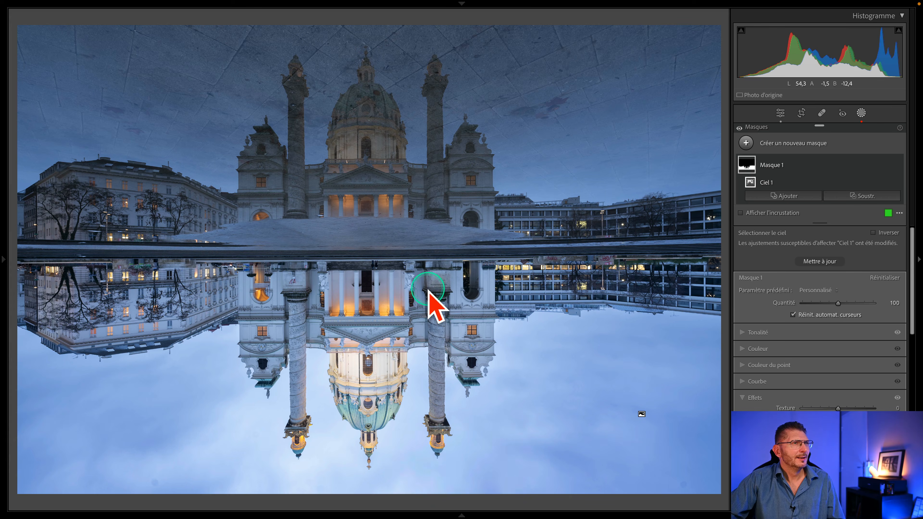
click(780, 143)
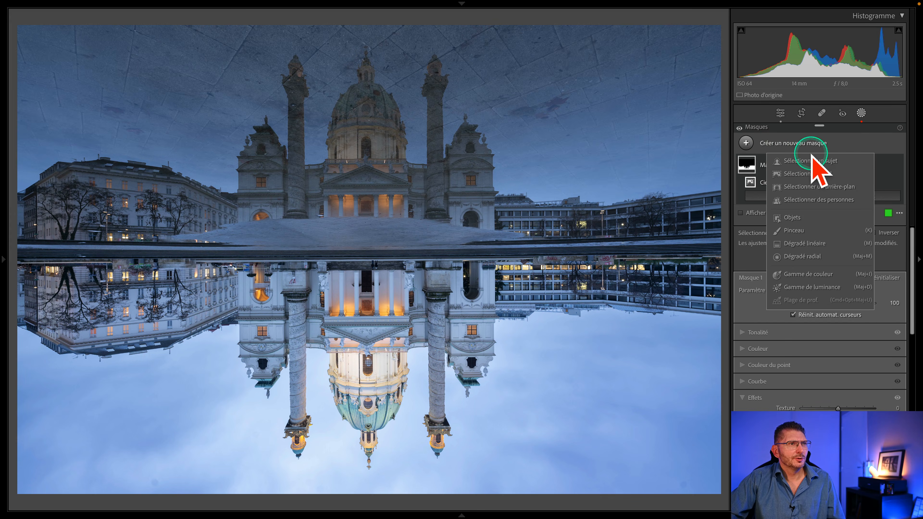
key(ctrl)
click(796, 178)
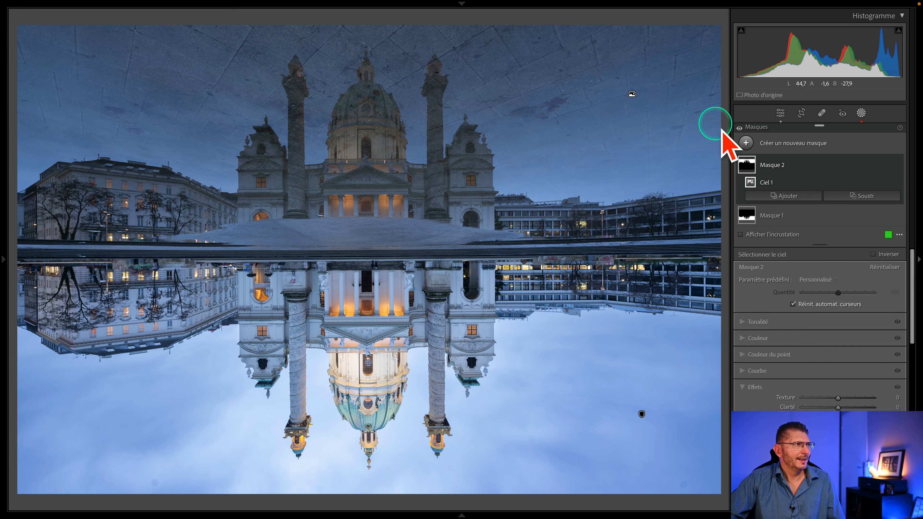
key(shift)
key(shift+w)
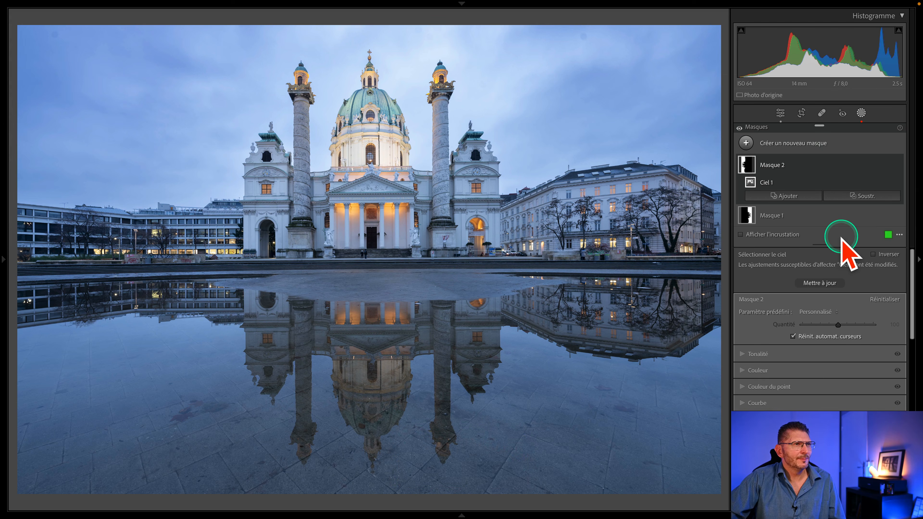
Set Masque 2's Exposition to 0,40 and Hautes lumières to −82, and raise its Correct. voile
click(742, 355)
drag(838, 365, 840, 377)
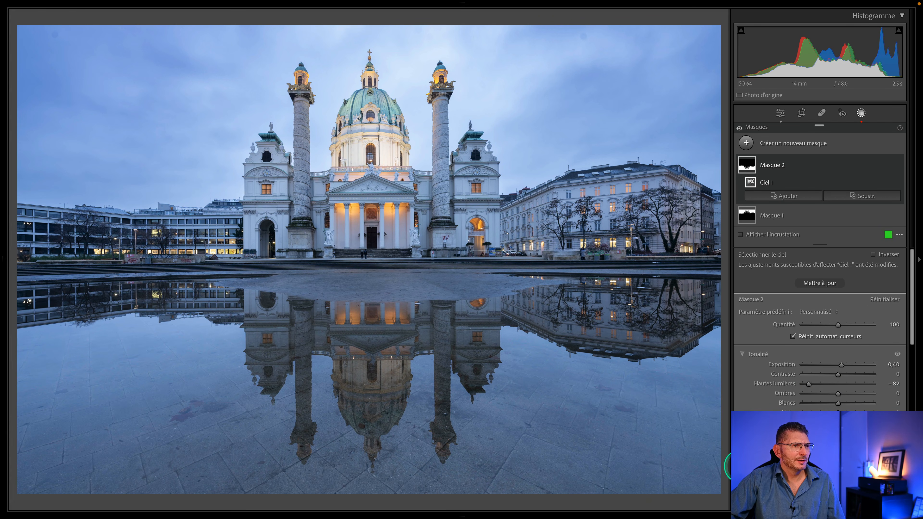
click(756, 479)
scroll(798, 404, down, 3)
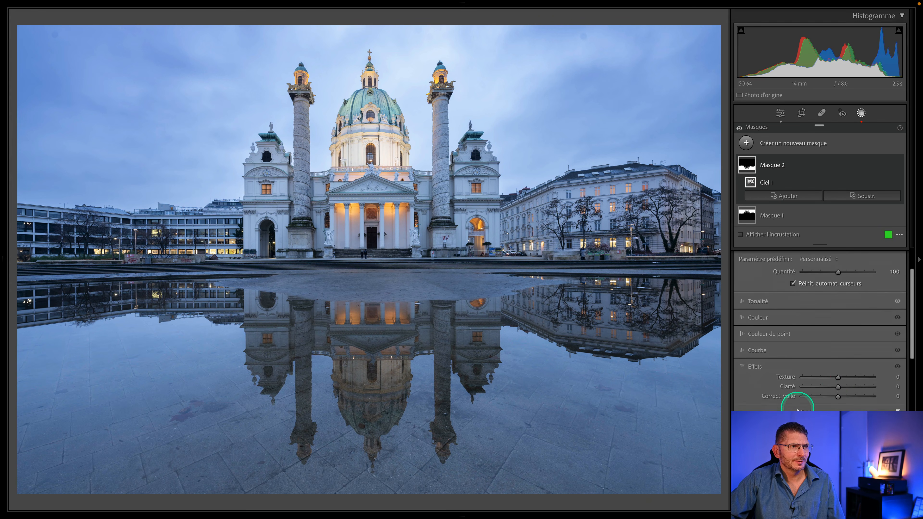
drag(847, 395, 855, 395)
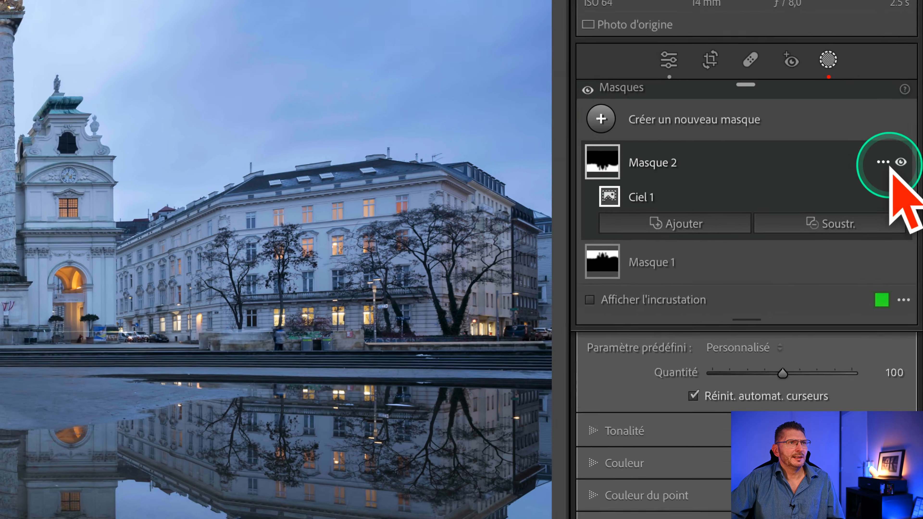
Duplicate and invert Masque 2, and subtract a sky selection from the inverted copy so it covers only the buildings and ground
click(889, 165)
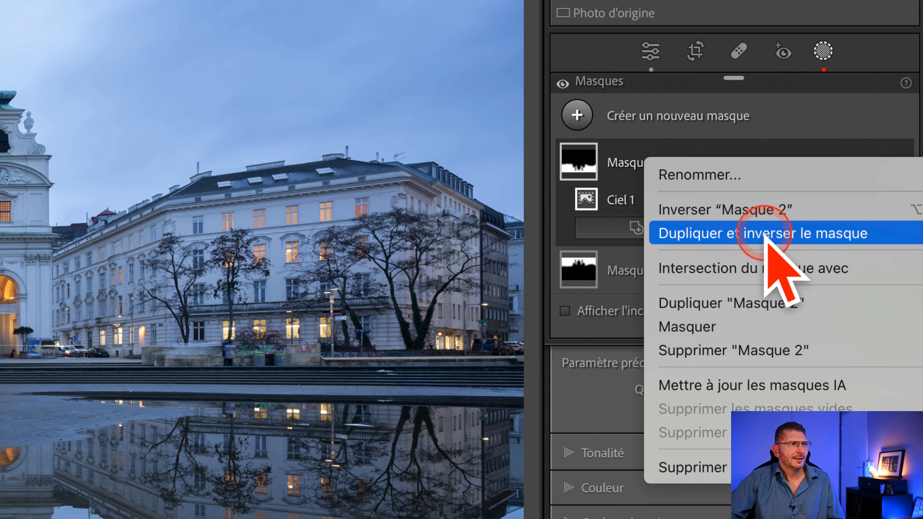
click(711, 235)
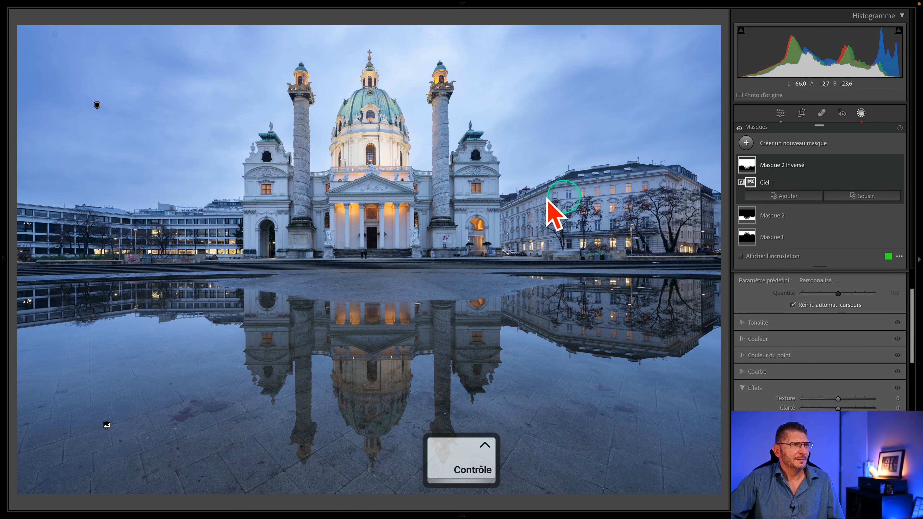
click(876, 196)
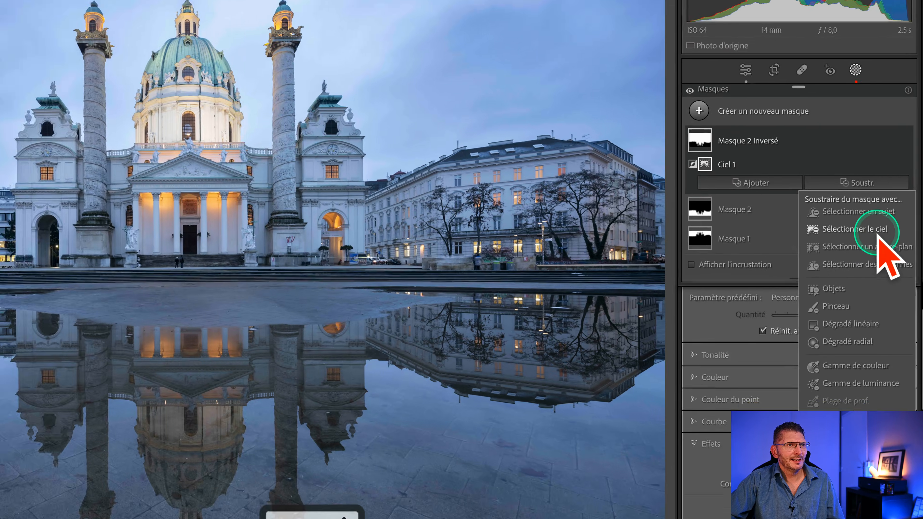
click(876, 233)
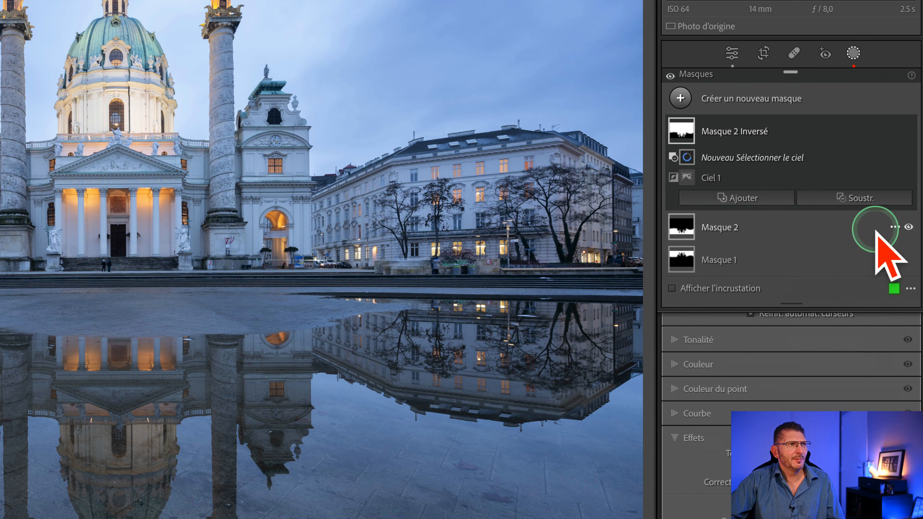
click(707, 140)
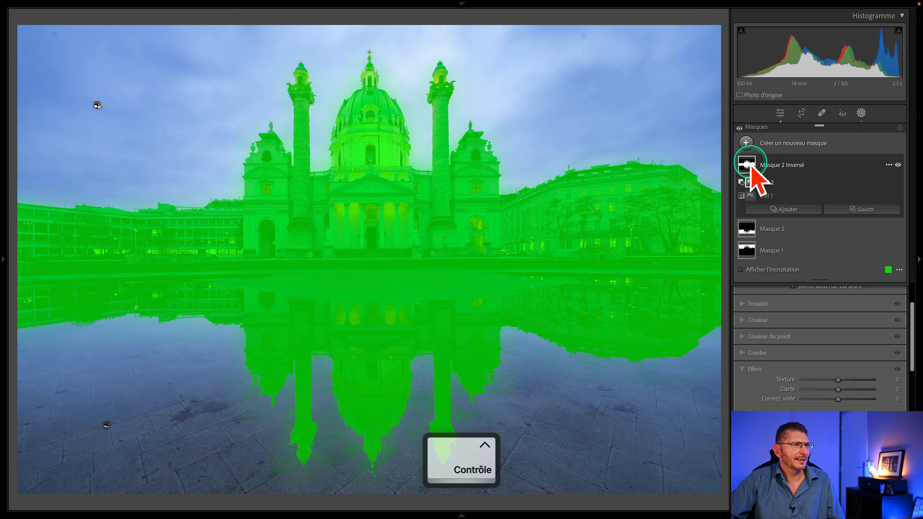
Set the Masque 2 Inversé mask's Température to 51 and its Hautes lumières to −32
scroll(834, 342, up, 3)
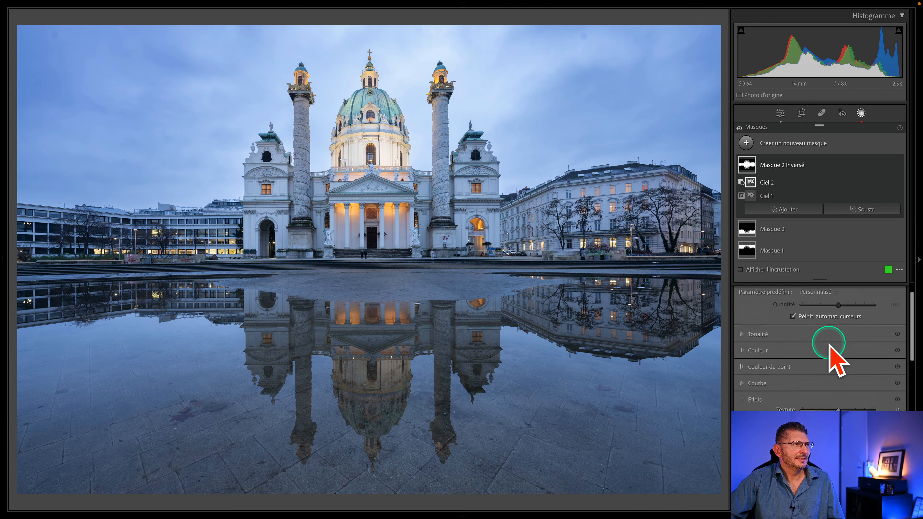
click(759, 358)
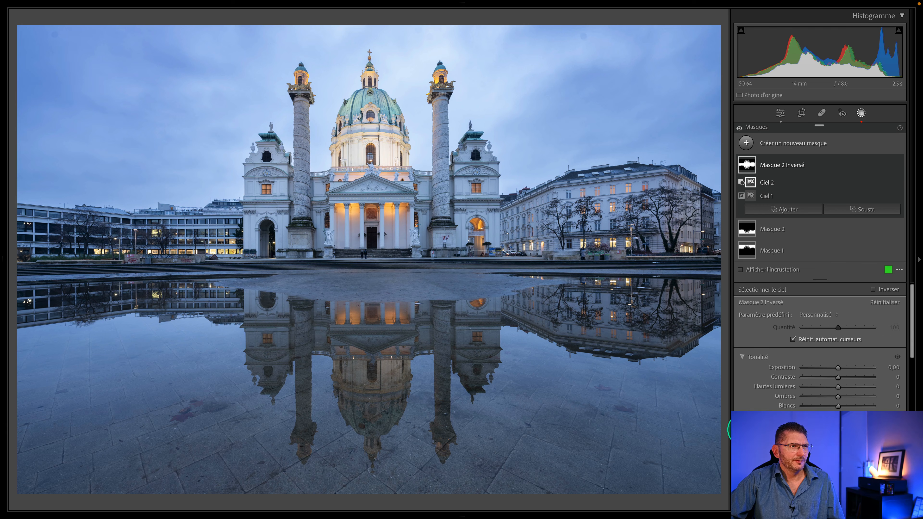
click(760, 357)
click(838, 384)
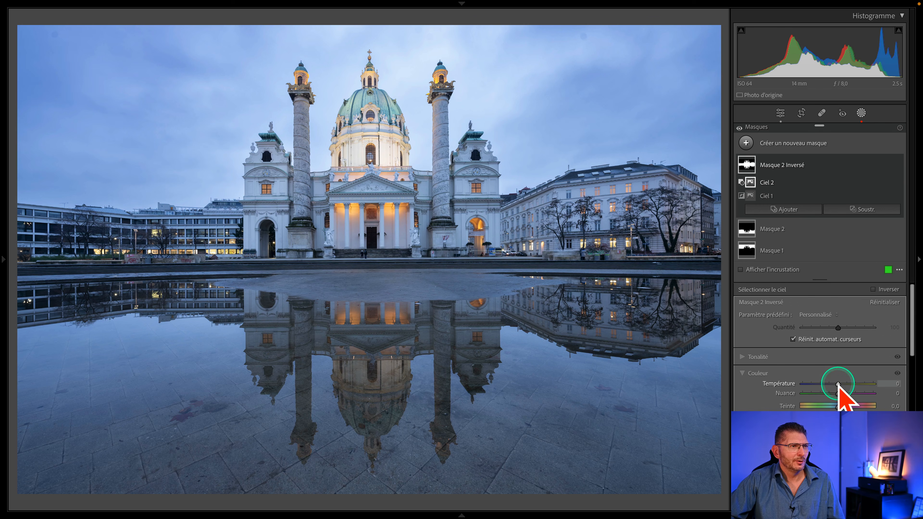
drag(842, 385, 855, 384)
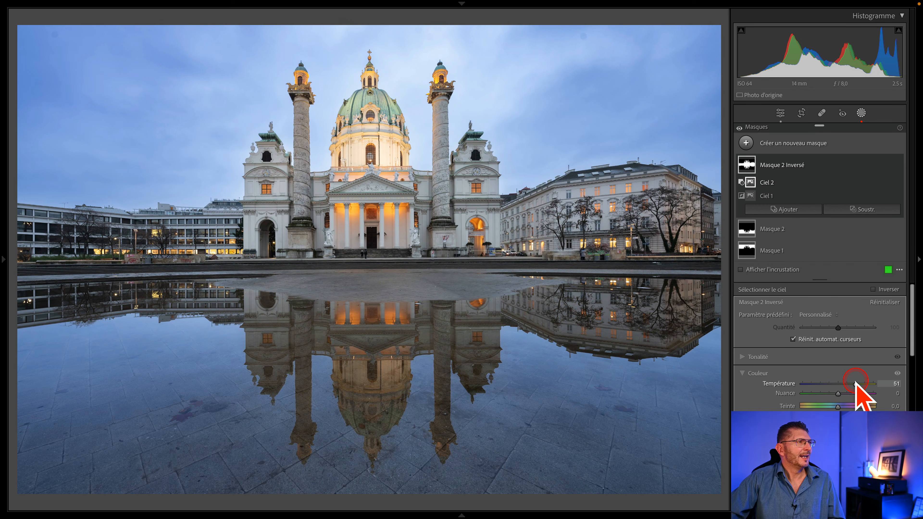
click(826, 344)
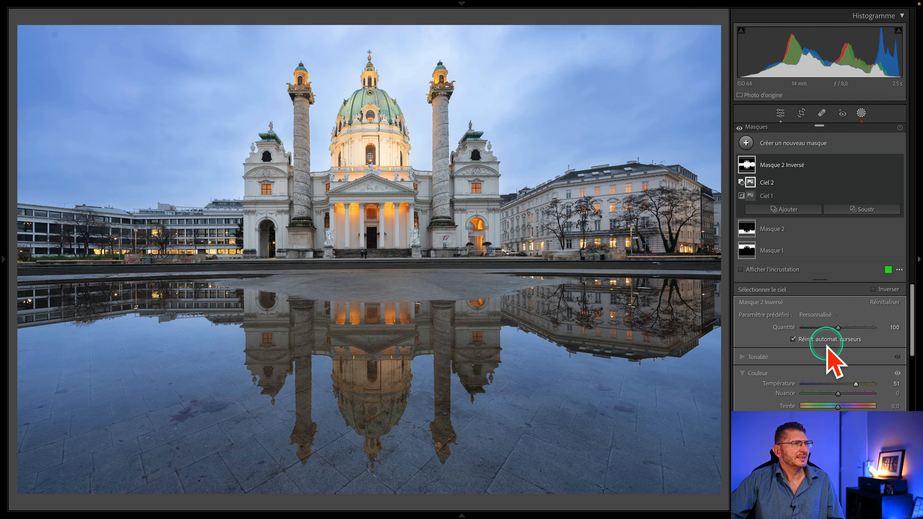
click(757, 358)
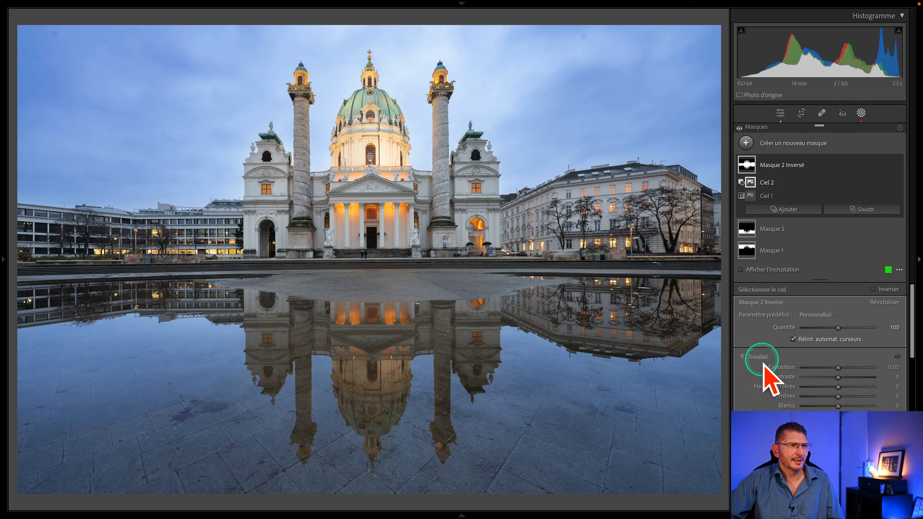
mouse_move(829, 387)
mouse_down()
mouse_move(838, 388)
mouse_move(830, 388)
mouse_up()
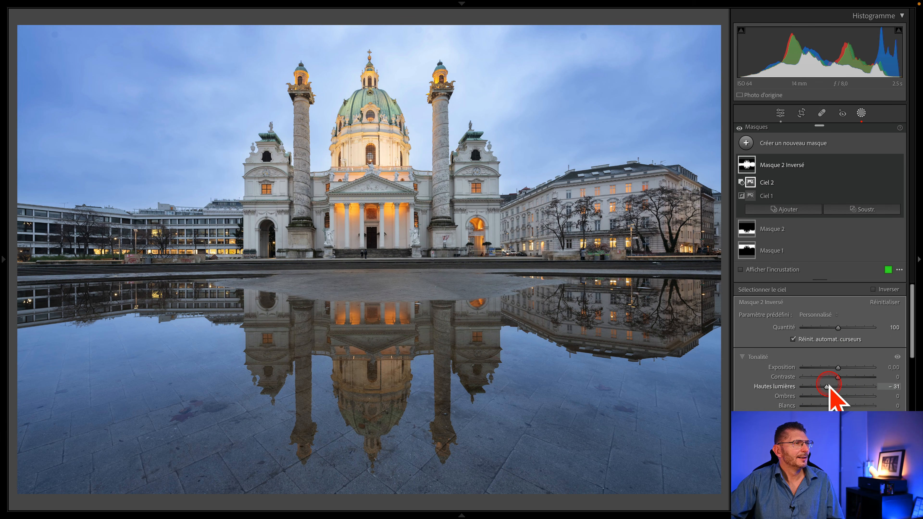
Compare the church photo before and after all its edits
key(y)
key(y)
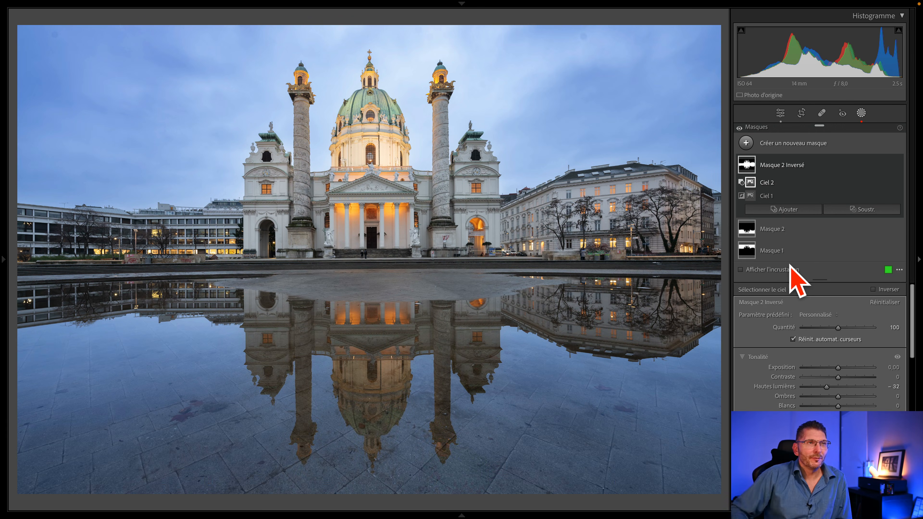
click(818, 195)
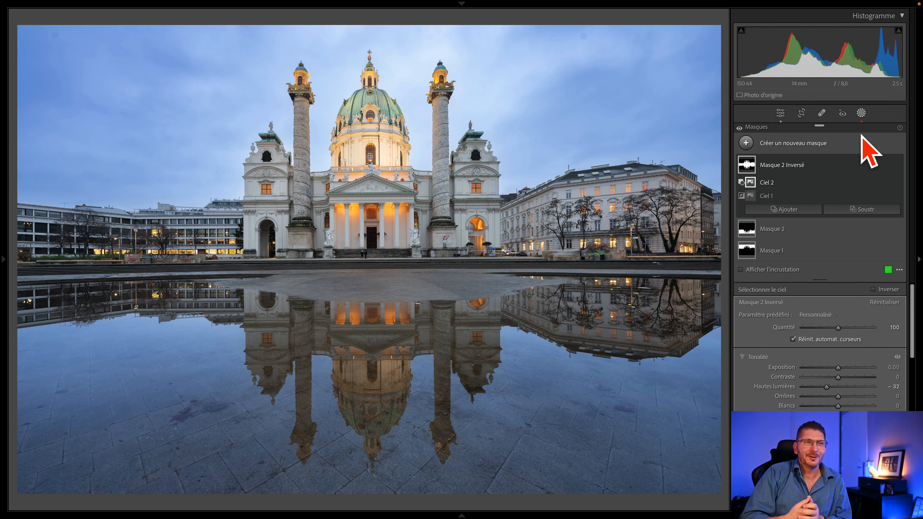
click(862, 135)
key(ctrl)
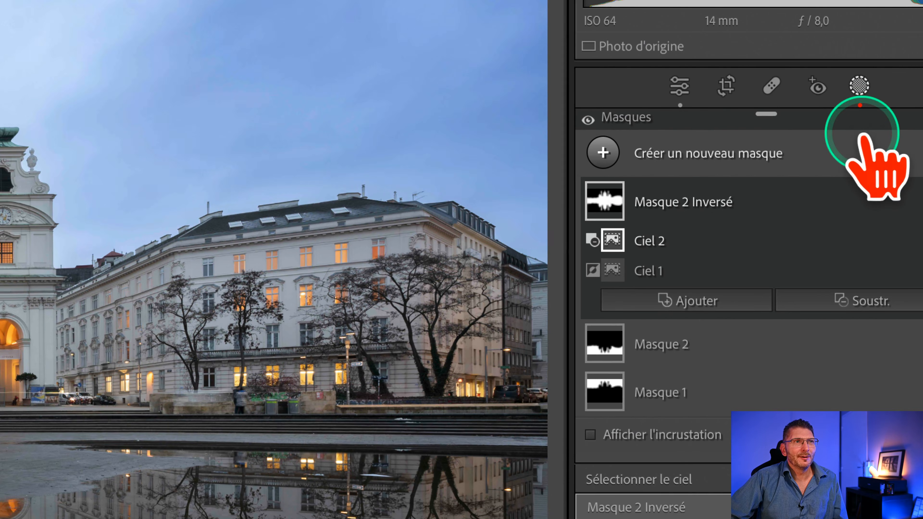
click(862, 134)
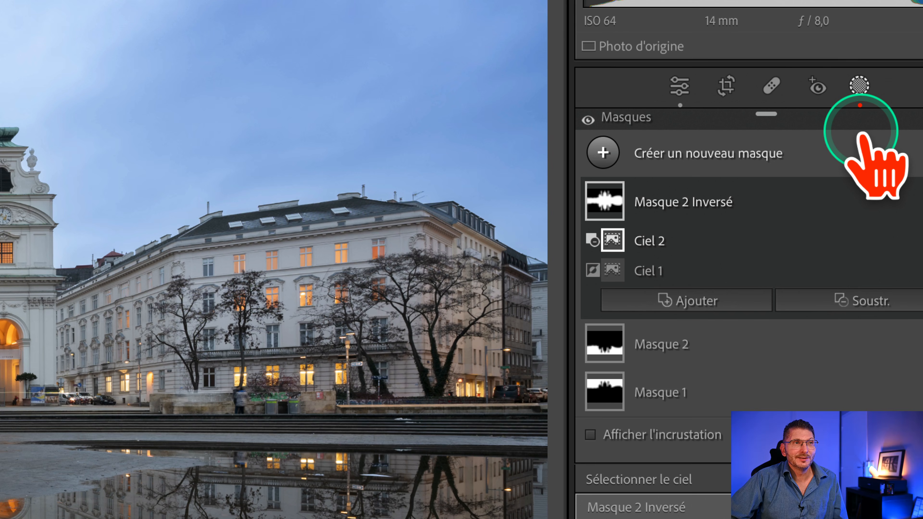